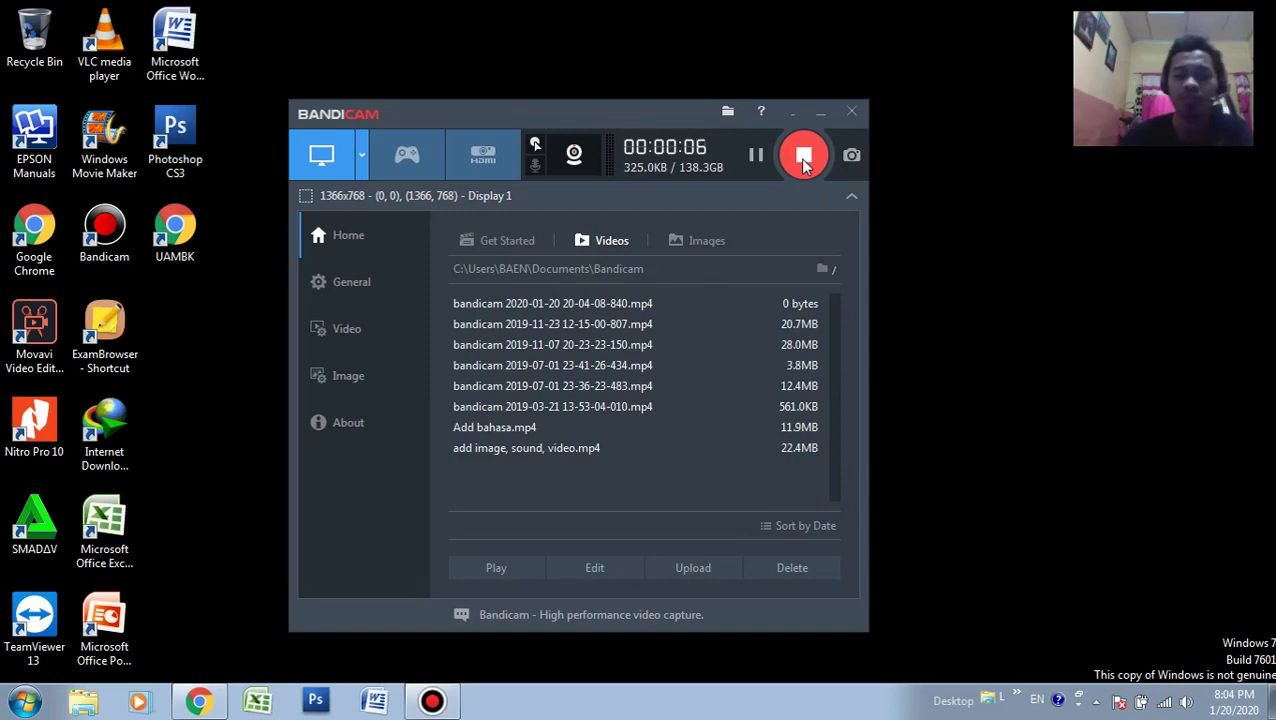
# Minimize the Bandicam window so the Windows desktop shows while recording continues
pyautogui.click(819, 120)
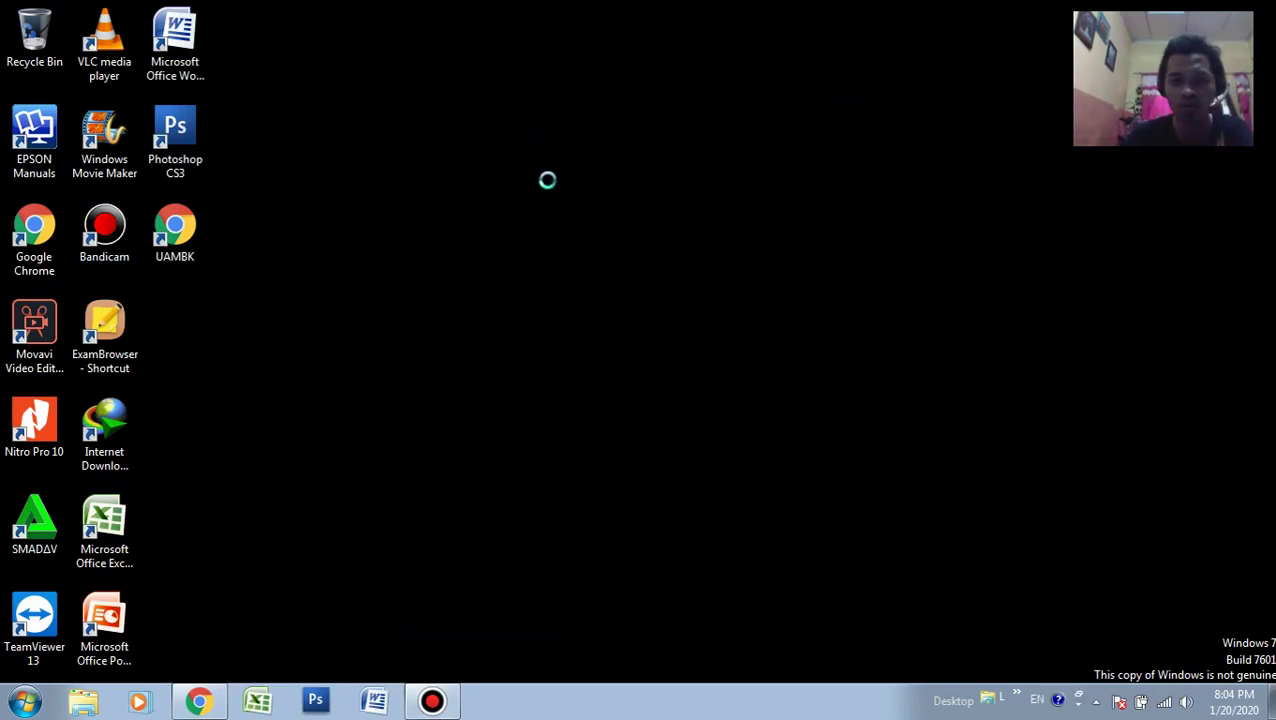
pyautogui.rightClick(546, 179)
pyautogui.click(585, 192)
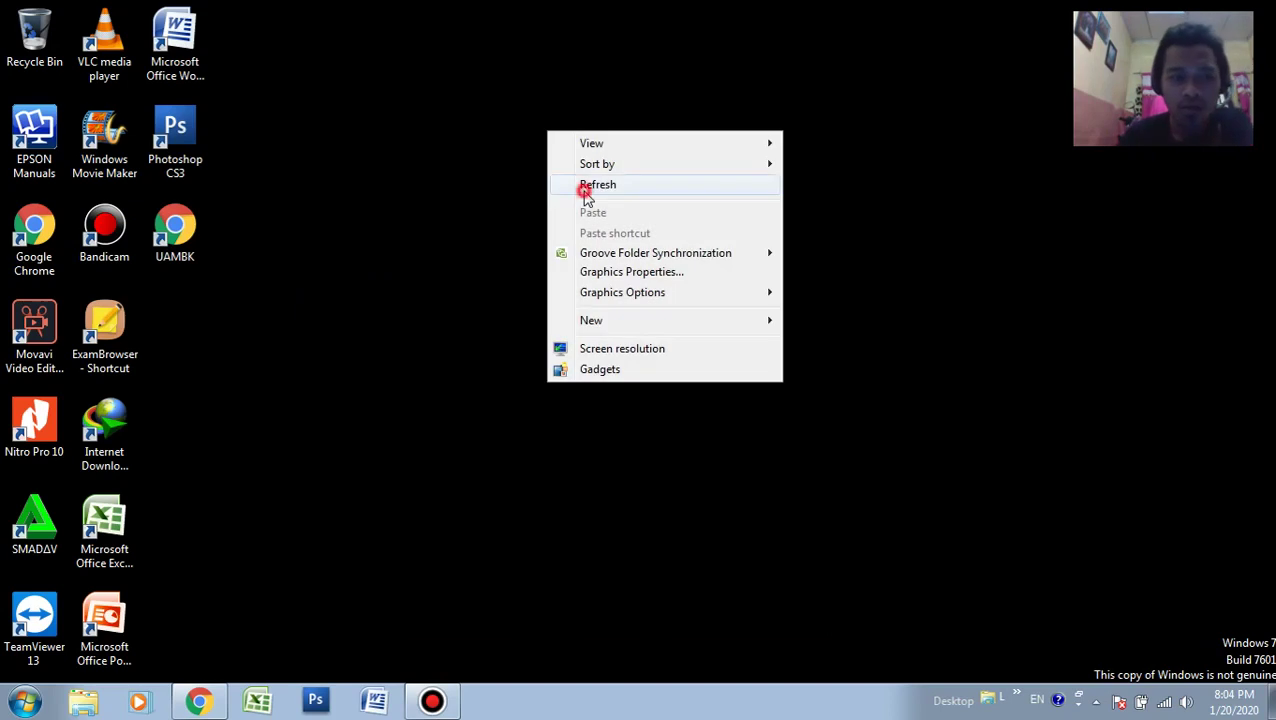
pyautogui.rightClick(500, 93)
pyautogui.click(533, 148)
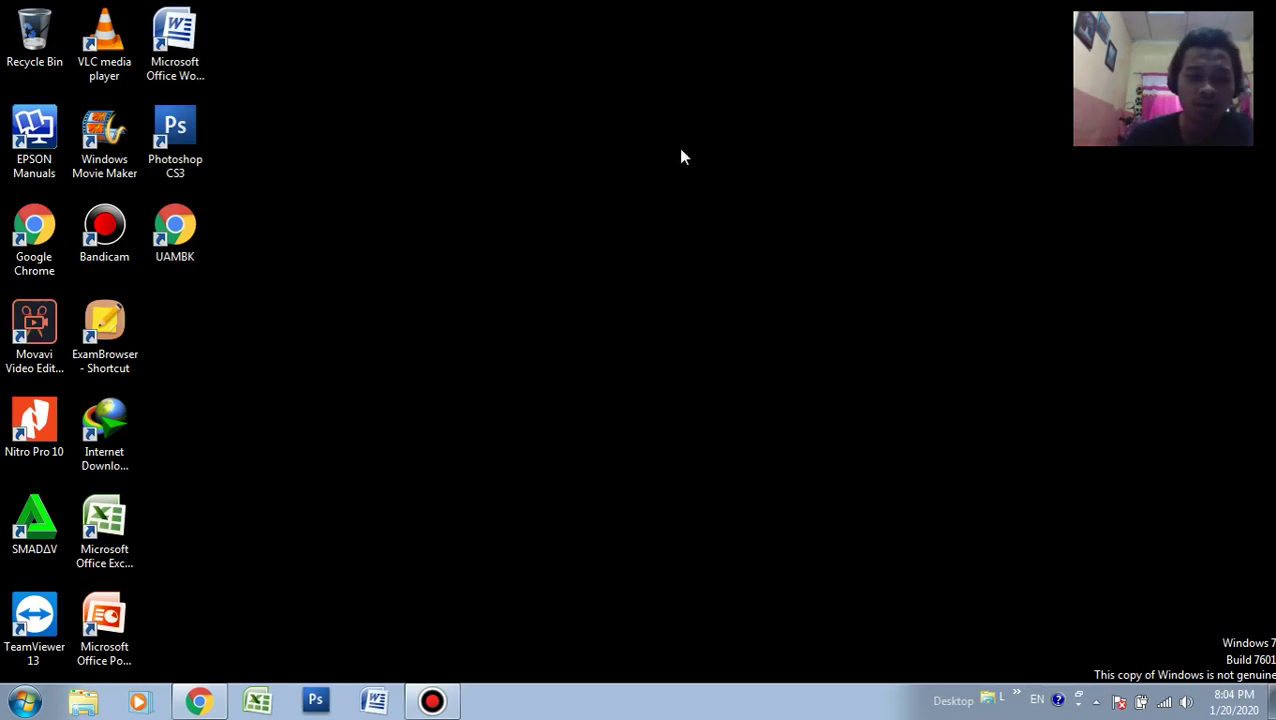
pyautogui.rightClick(477, 67)
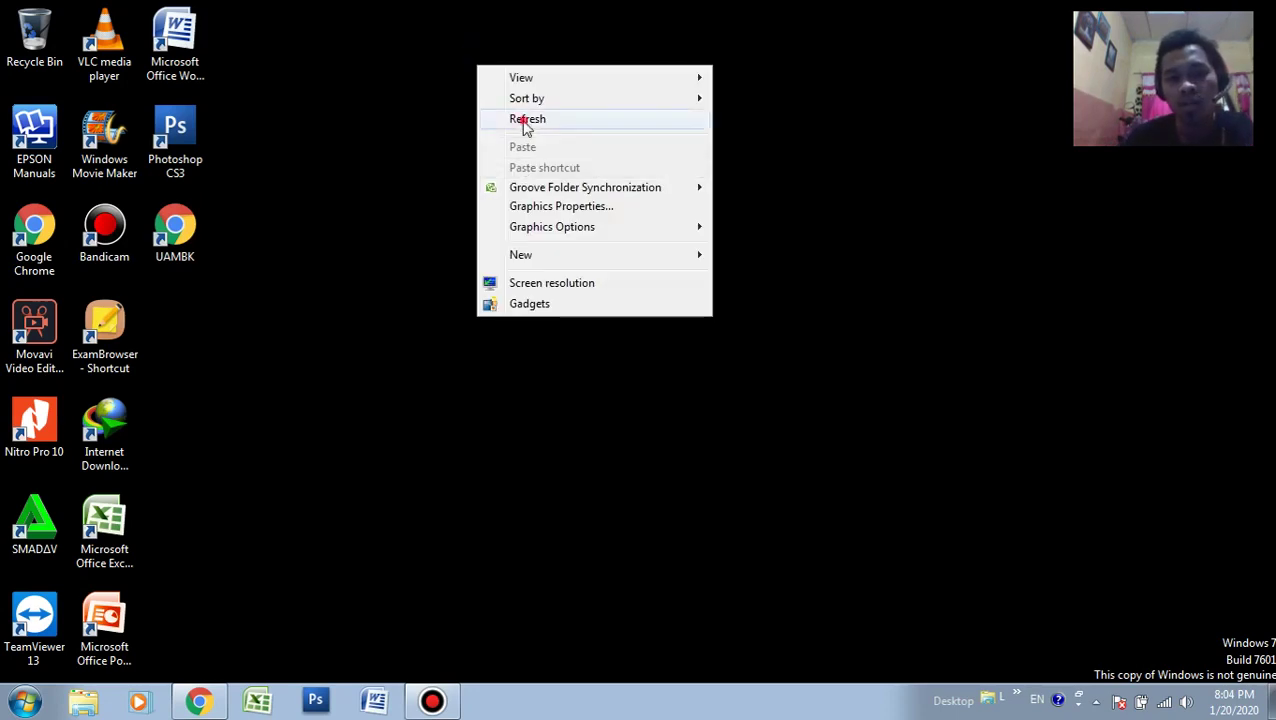
pyautogui.click(521, 120)
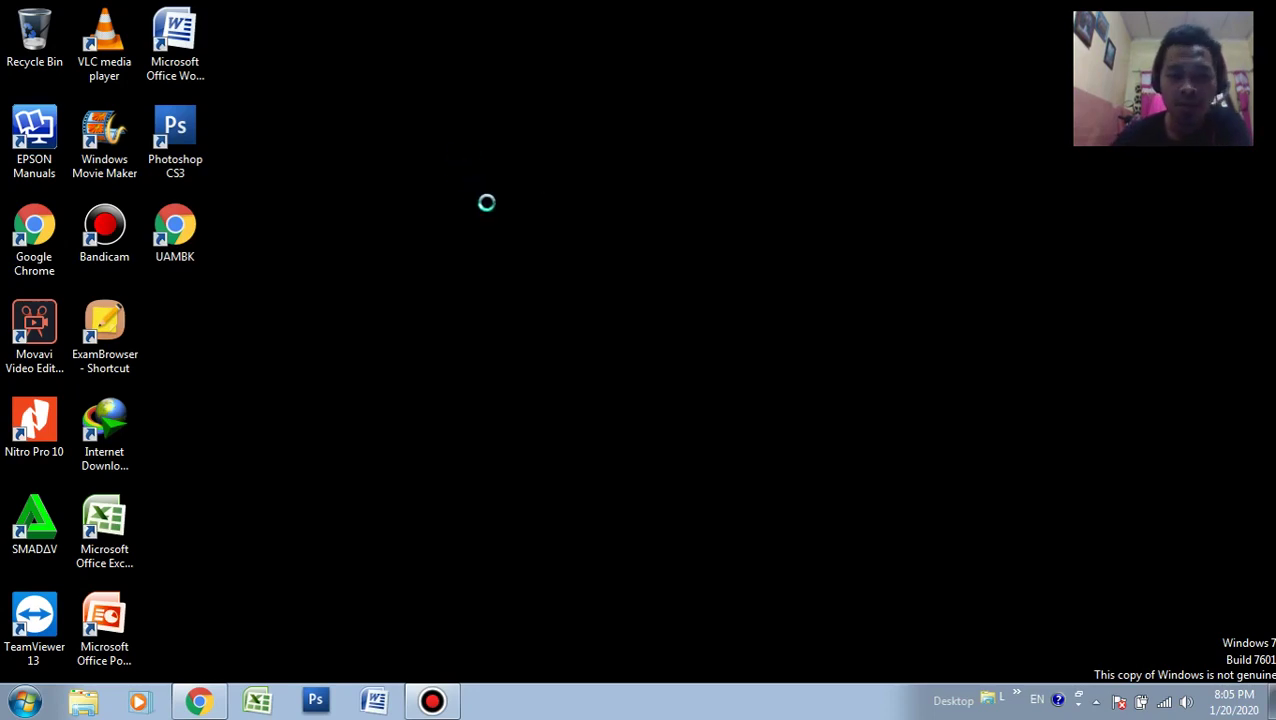
pyautogui.rightClick(505, 226)
# Refresh the desktop, then restore the minimized Chrome window from the taskbar
pyautogui.click(508, 222)
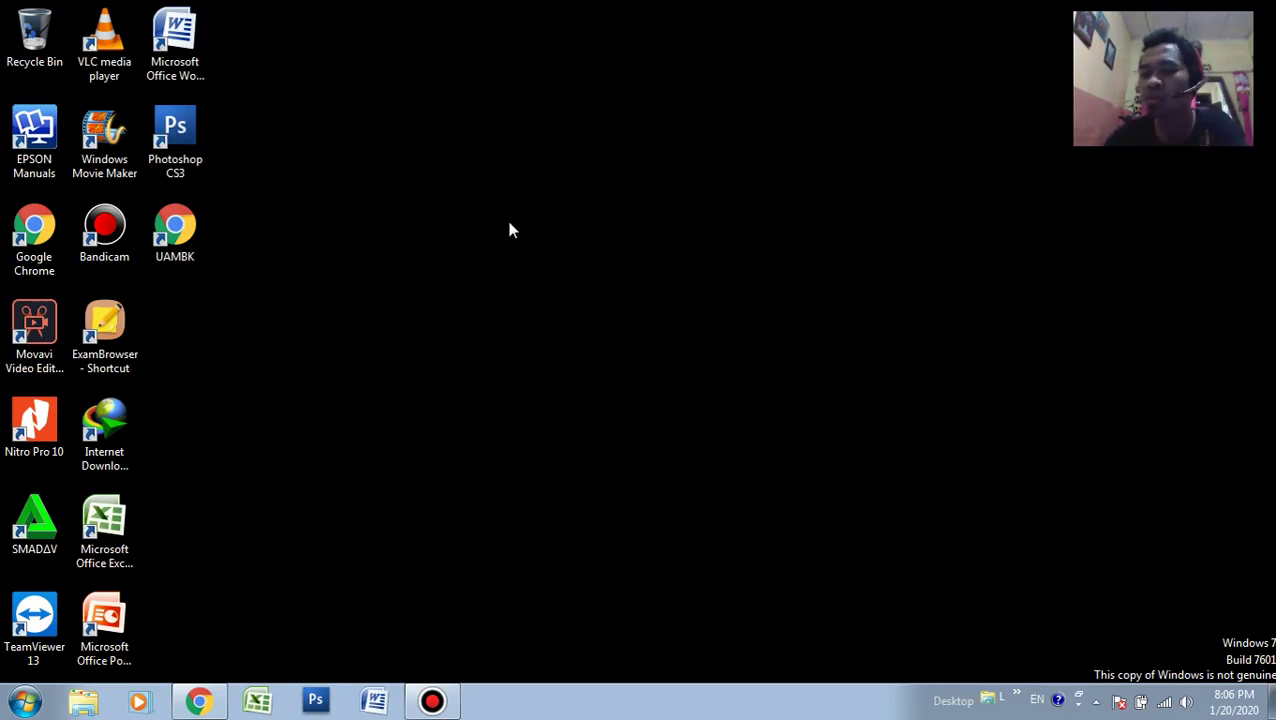
pyautogui.click(484, 192)
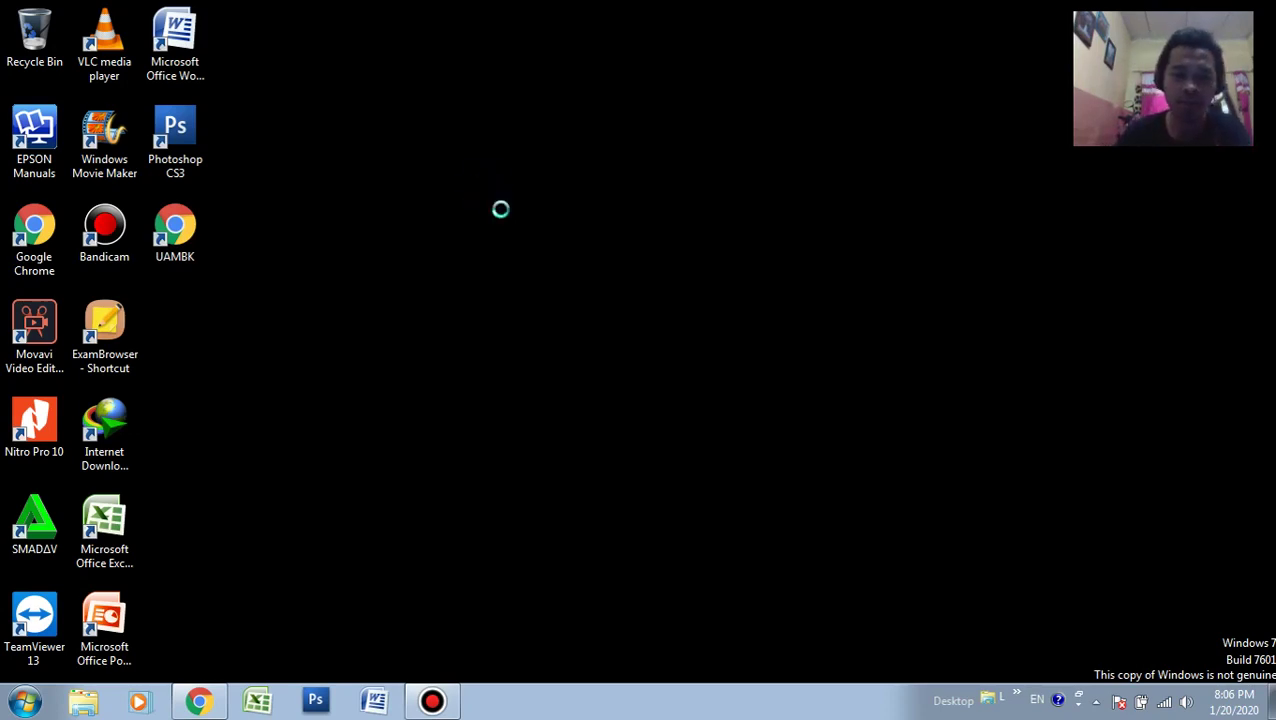
pyautogui.click(520, 243)
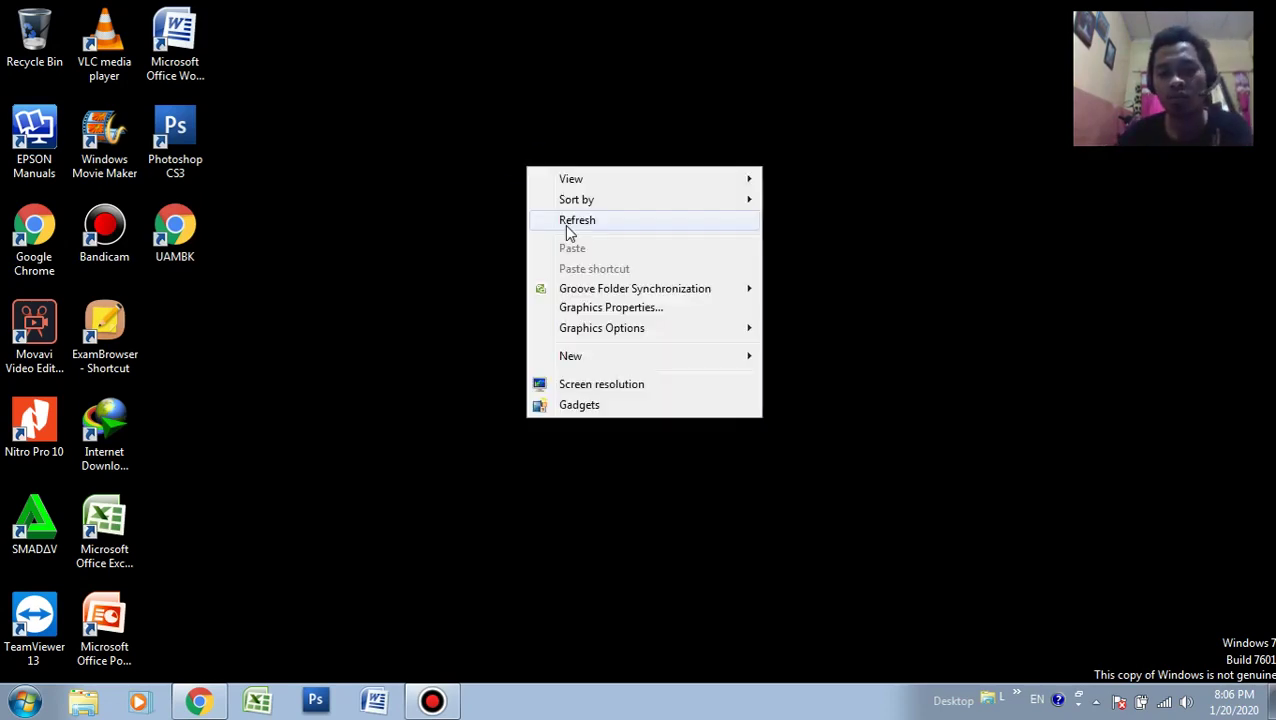
pyautogui.click(571, 219)
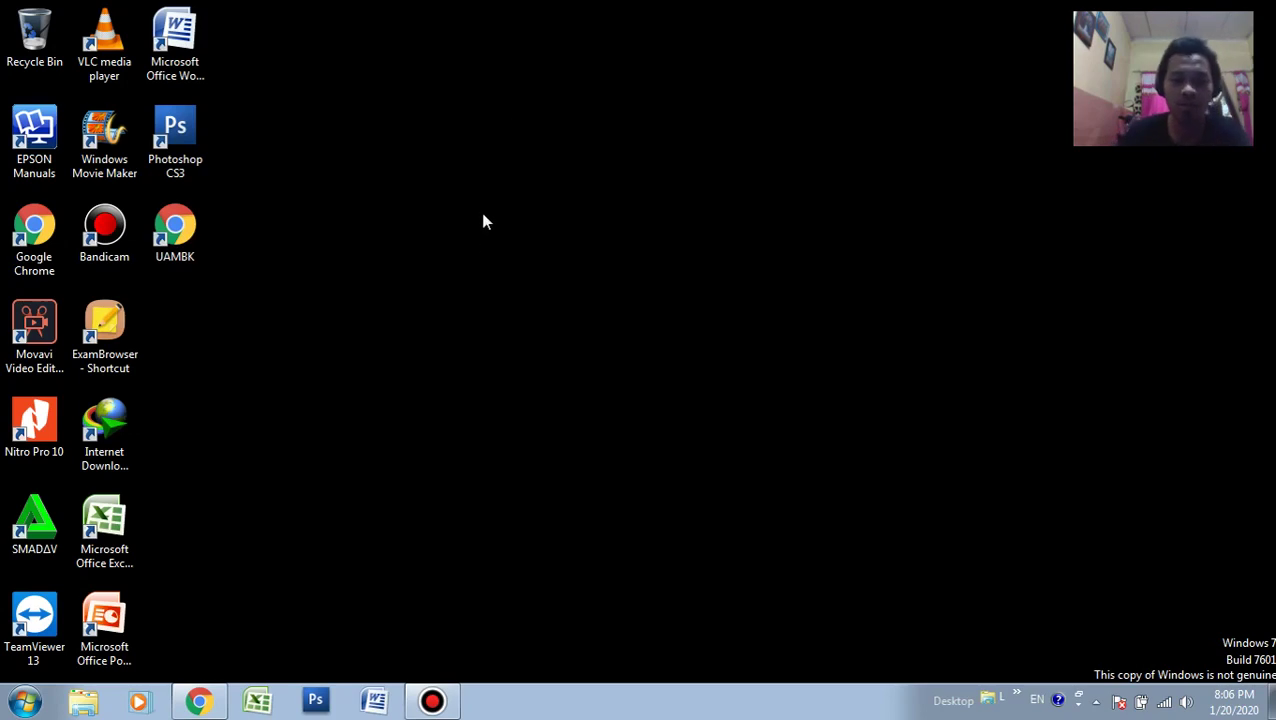
pyautogui.rightClick(594, 231)
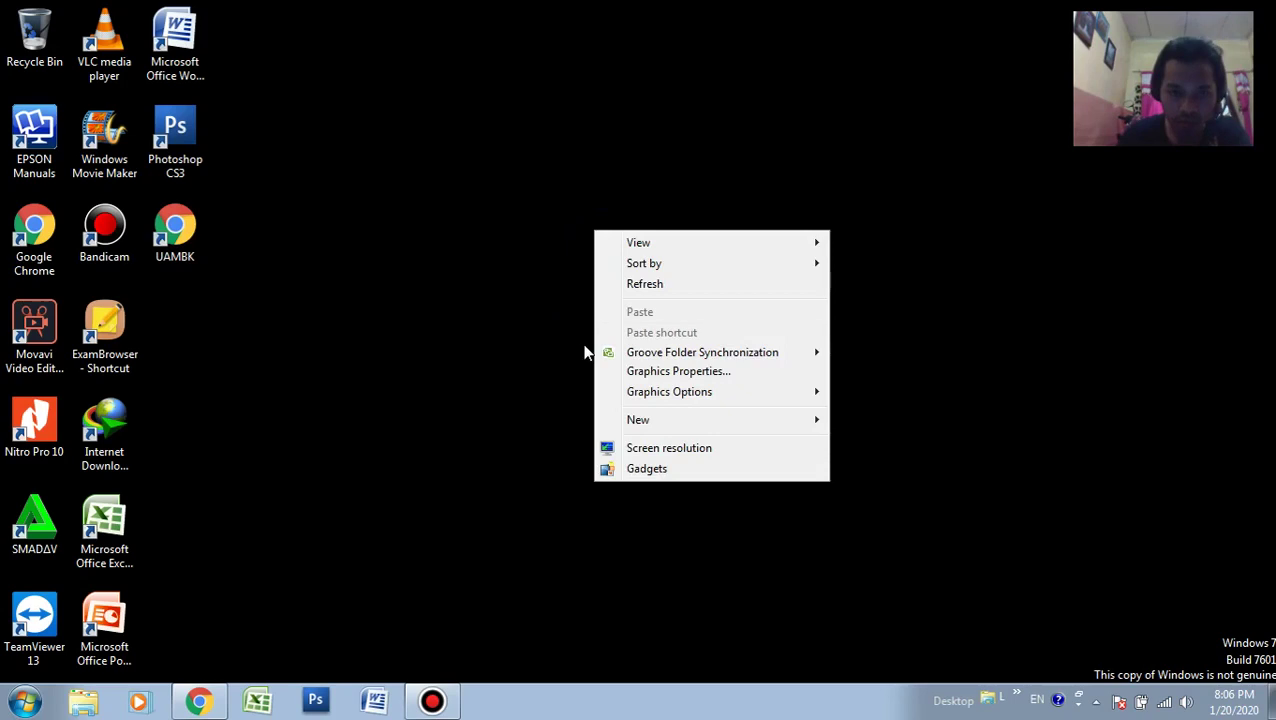
pyautogui.click(684, 287)
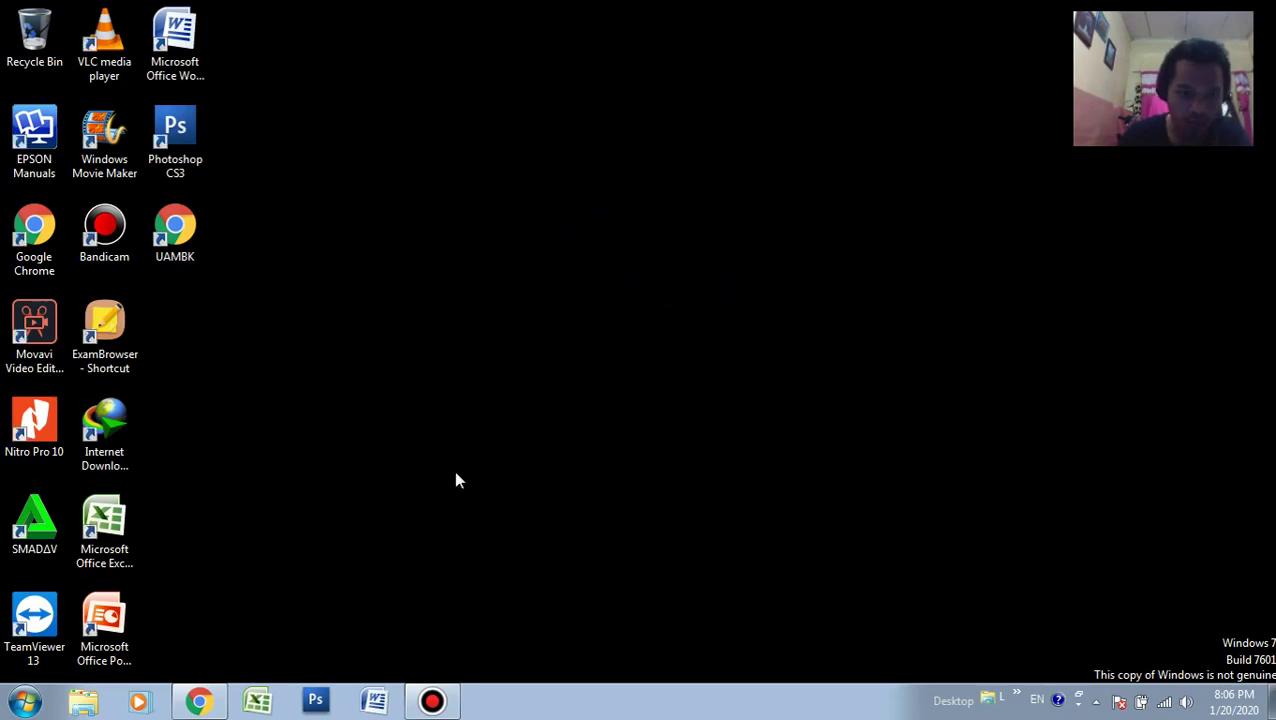
pyautogui.click(197, 703)
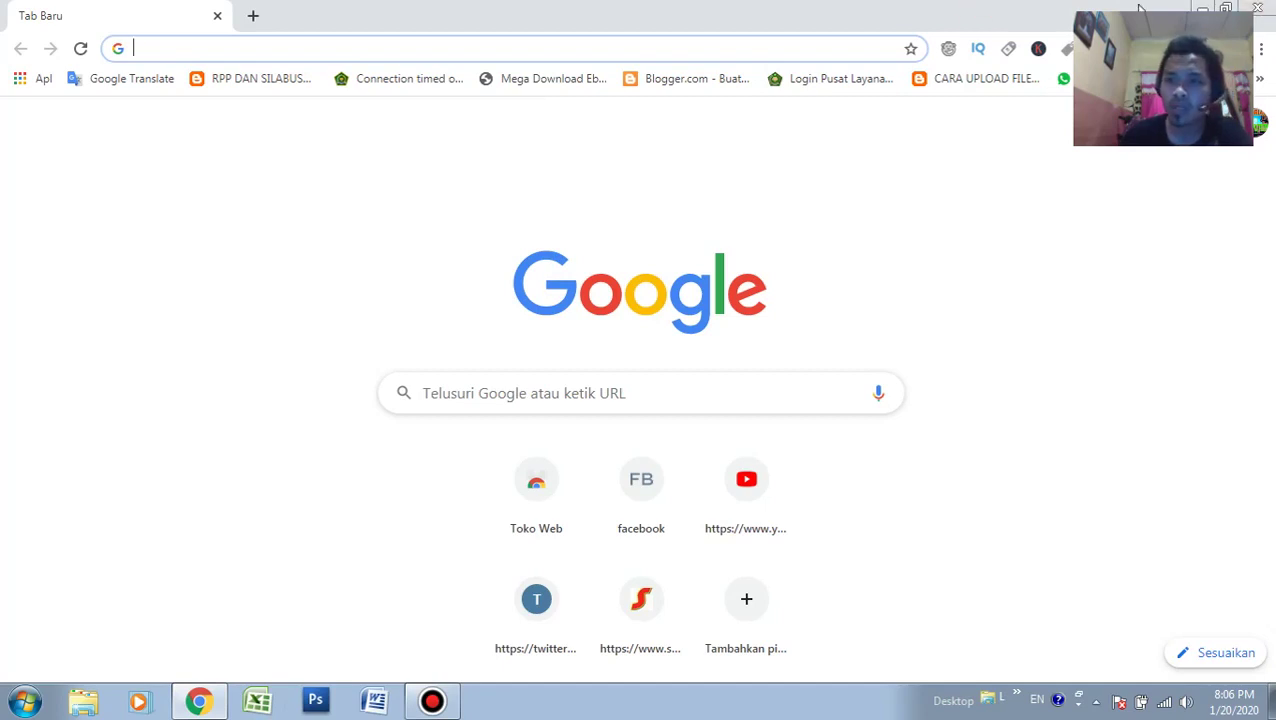
# Search the web for 'google docs' and go to the docs.google.com site
pyautogui.click(1200, 9)
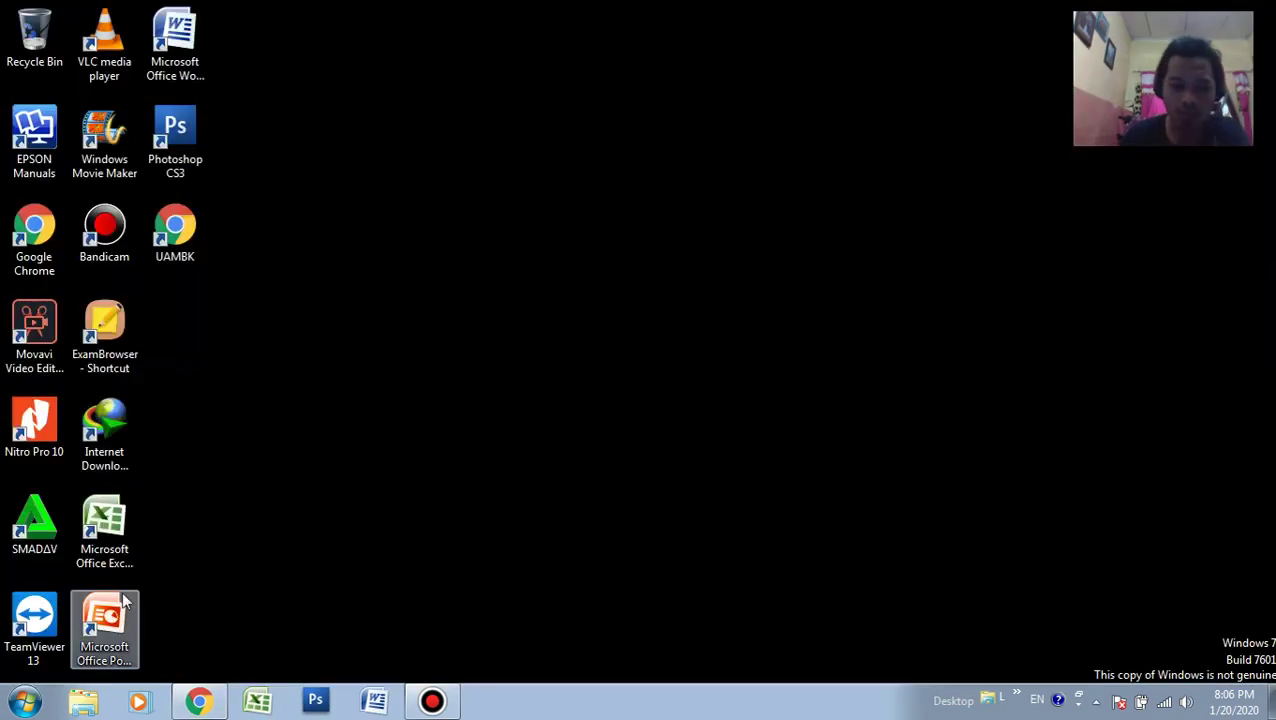
pyautogui.click(196, 703)
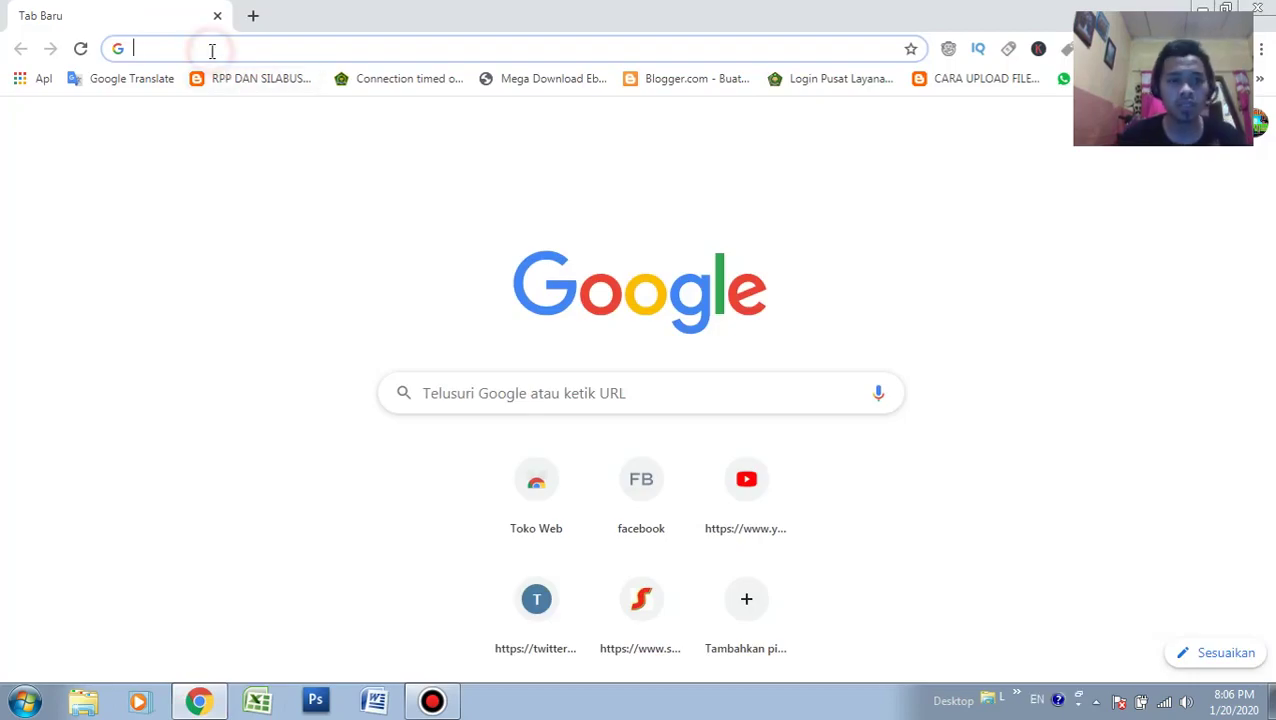
pyautogui.write('google docs')
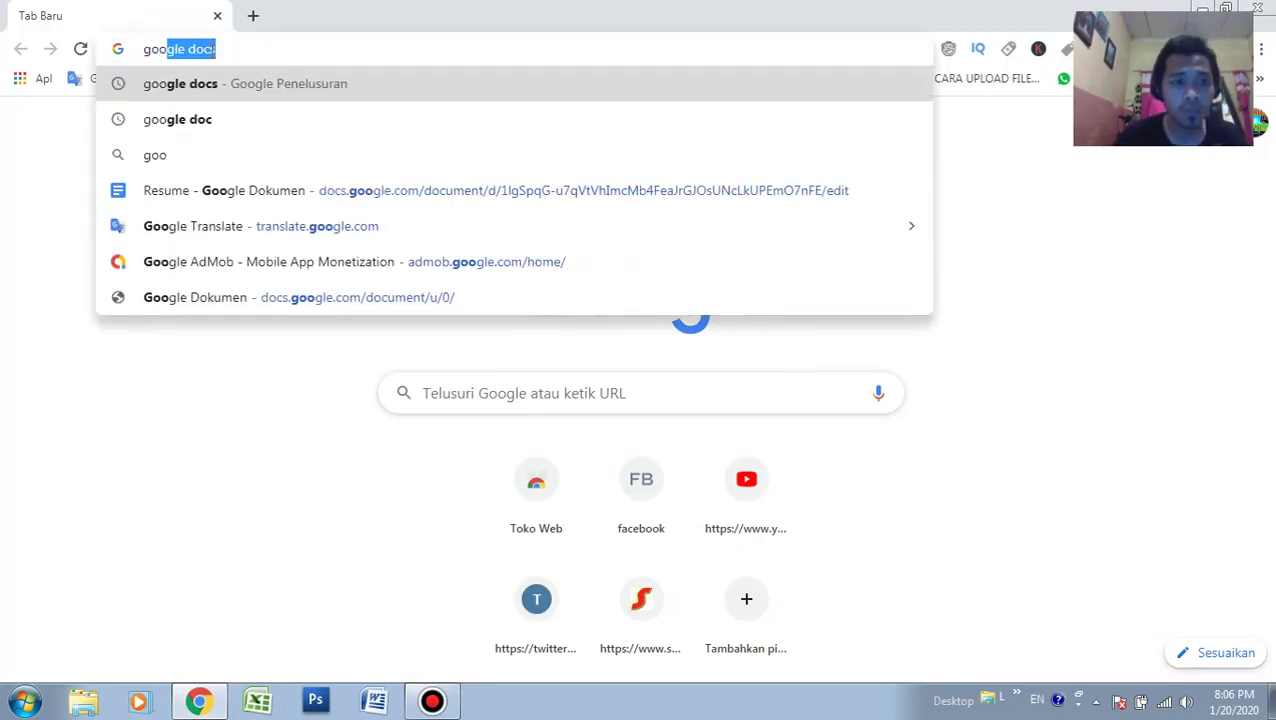
pyautogui.press('Return')
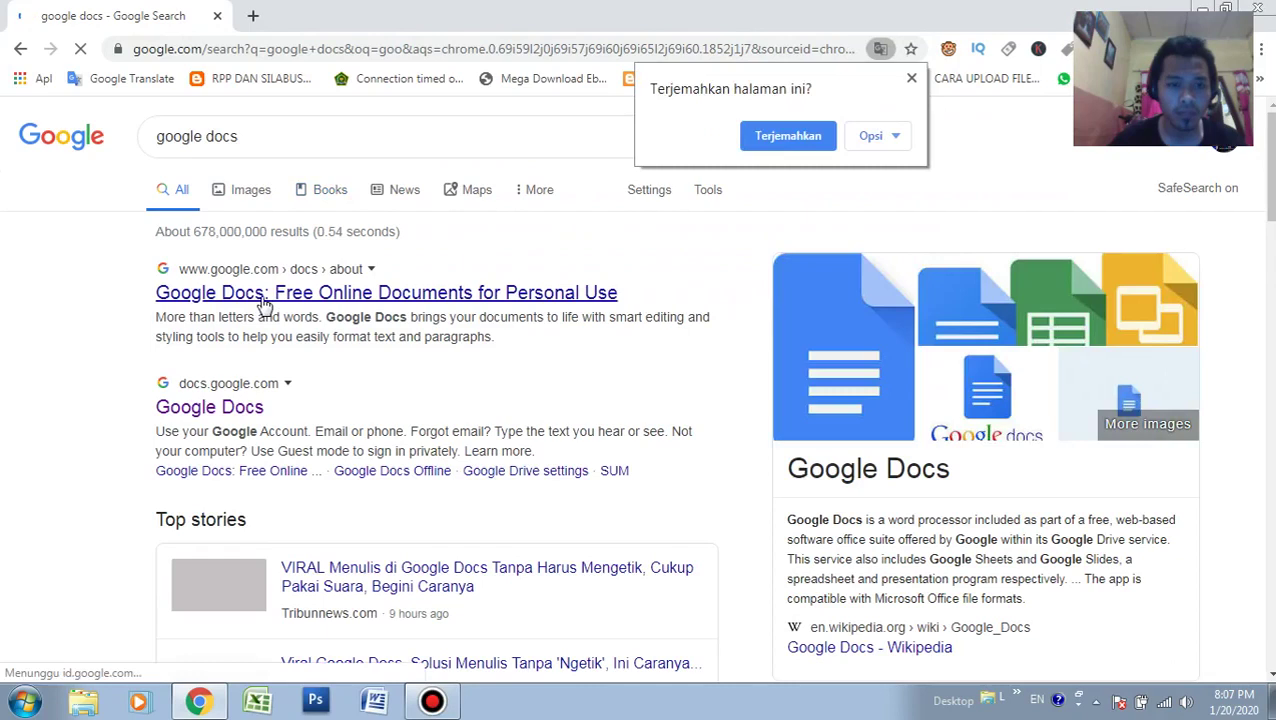
pyautogui.click(250, 400)
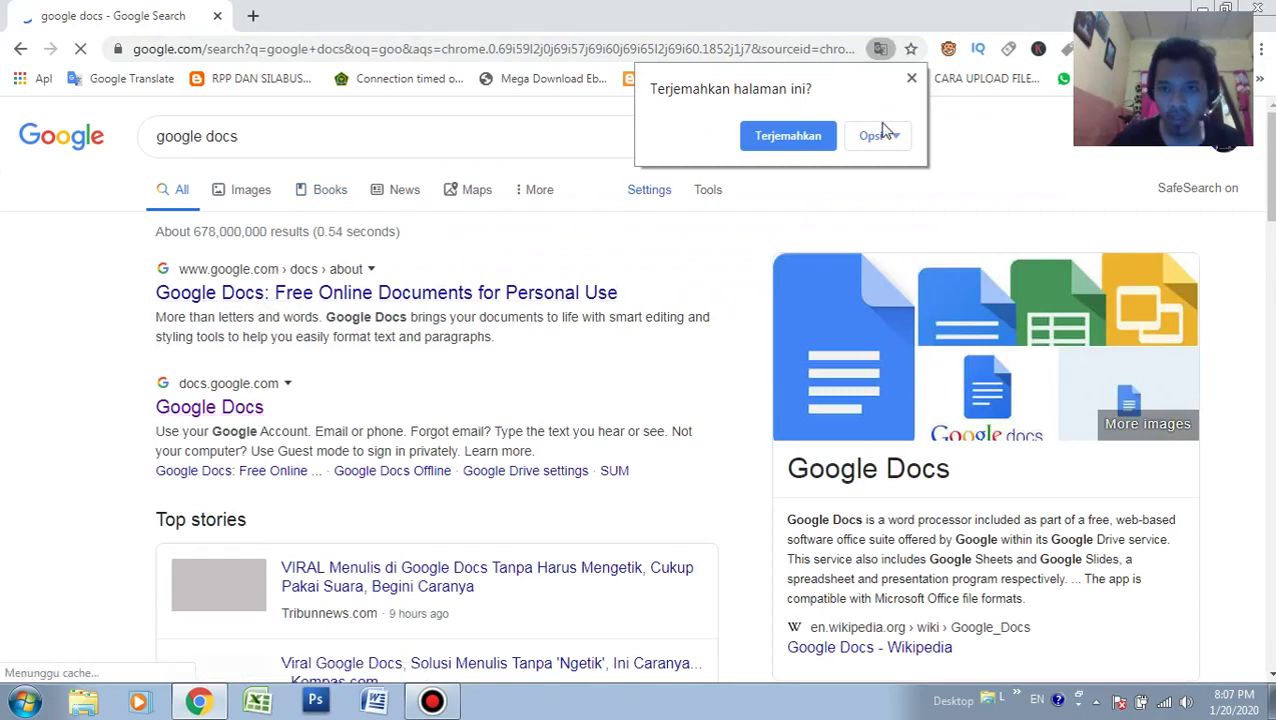
pyautogui.click(911, 78)
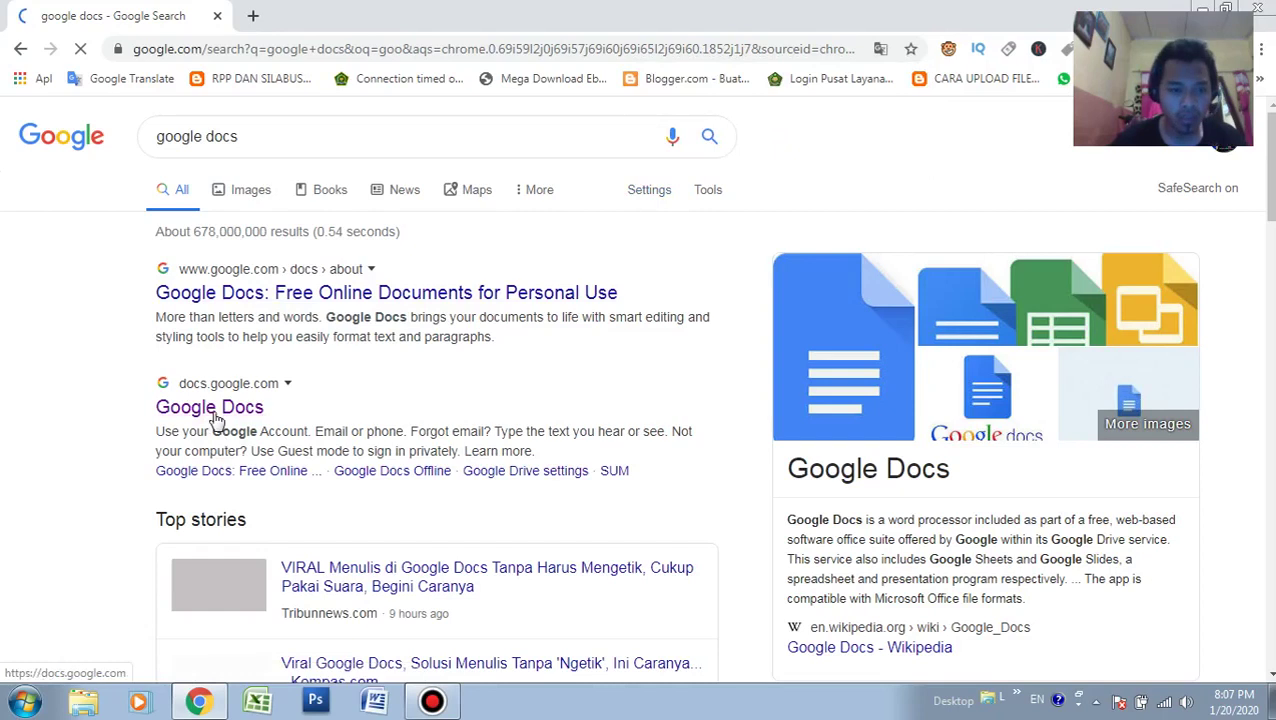
pyautogui.click(216, 410)
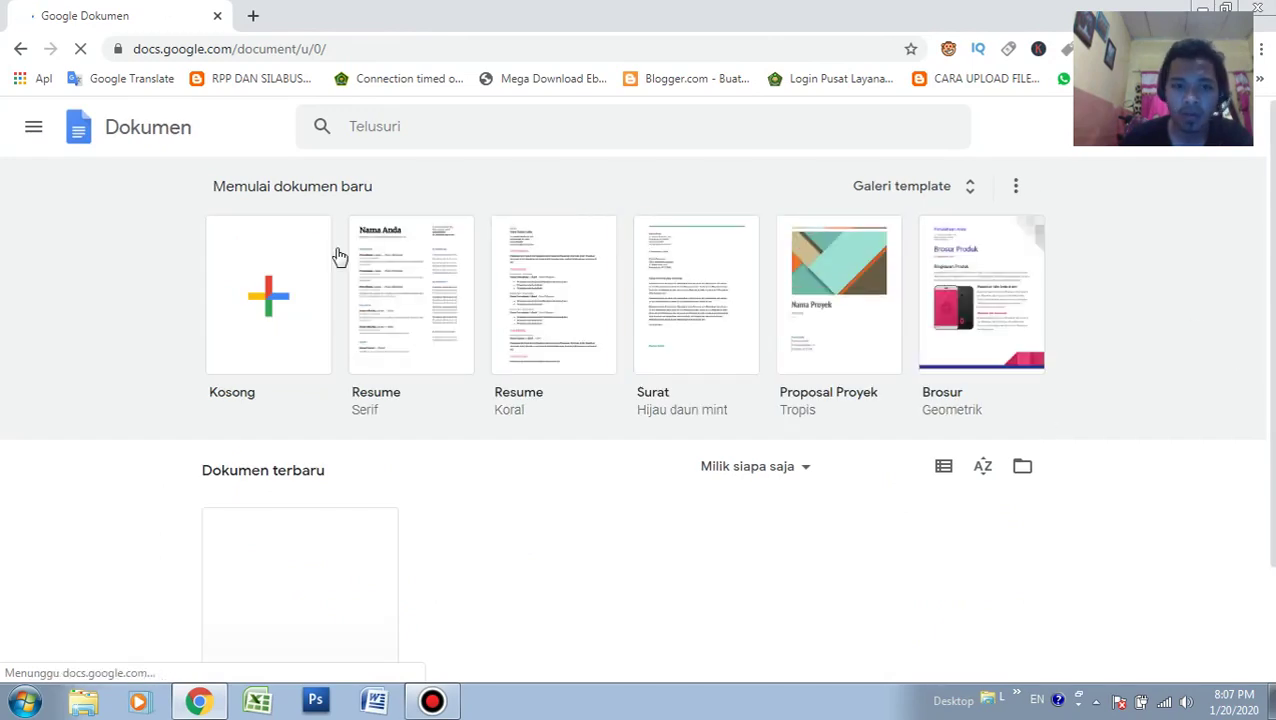
# Create a new document from the Resume (Serif) template
pyautogui.click(425, 283)
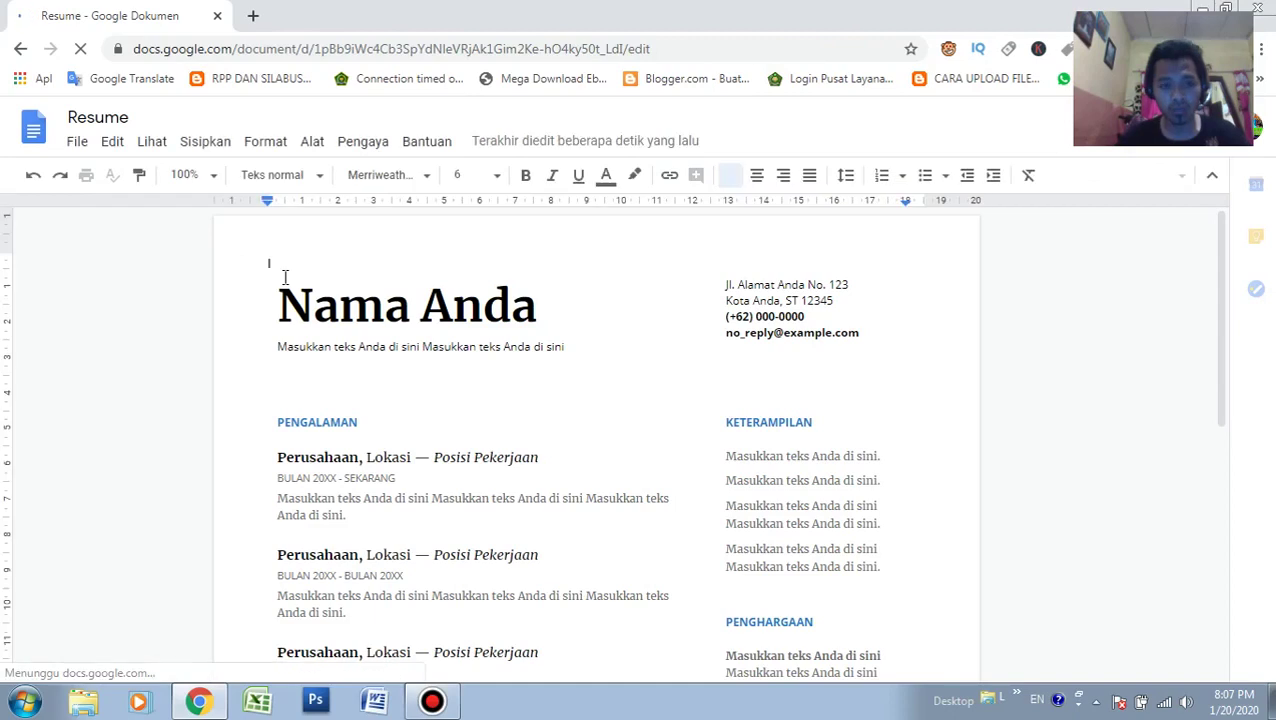
# Select all of the Resume template's sample content and delete it
pyautogui.hotkey('ctrl', 'a')
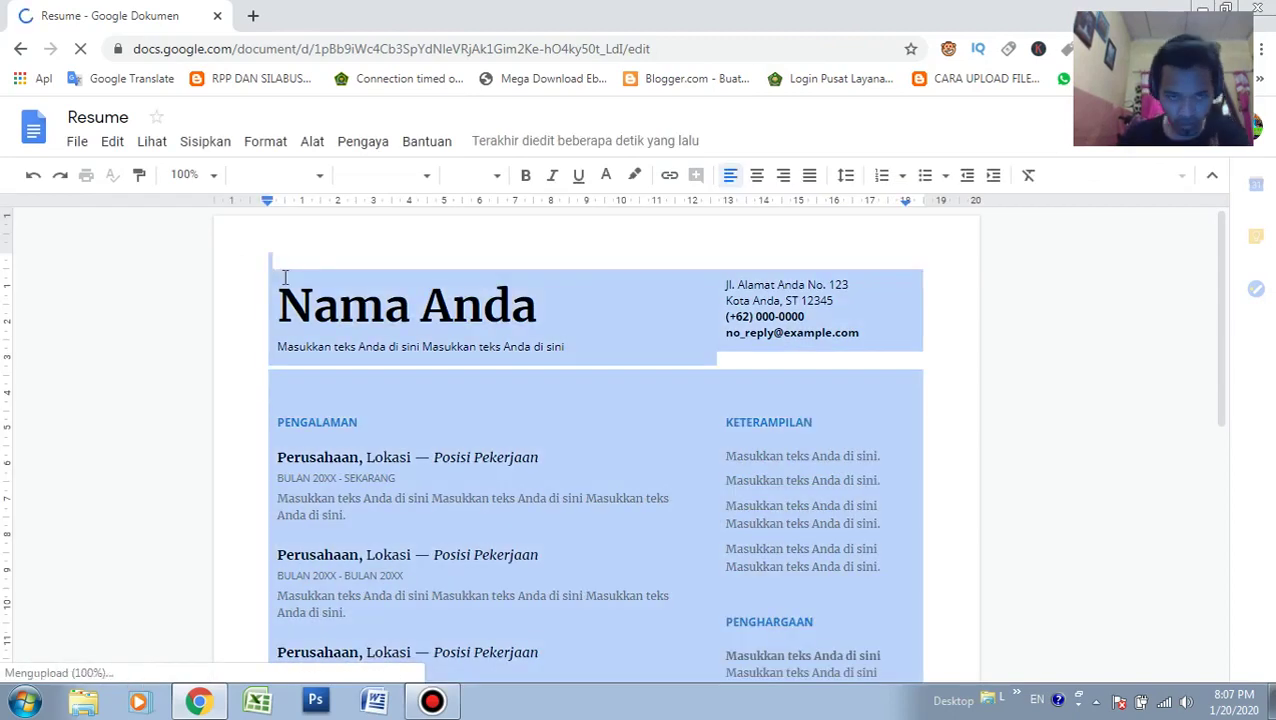
pyautogui.press('Delete')
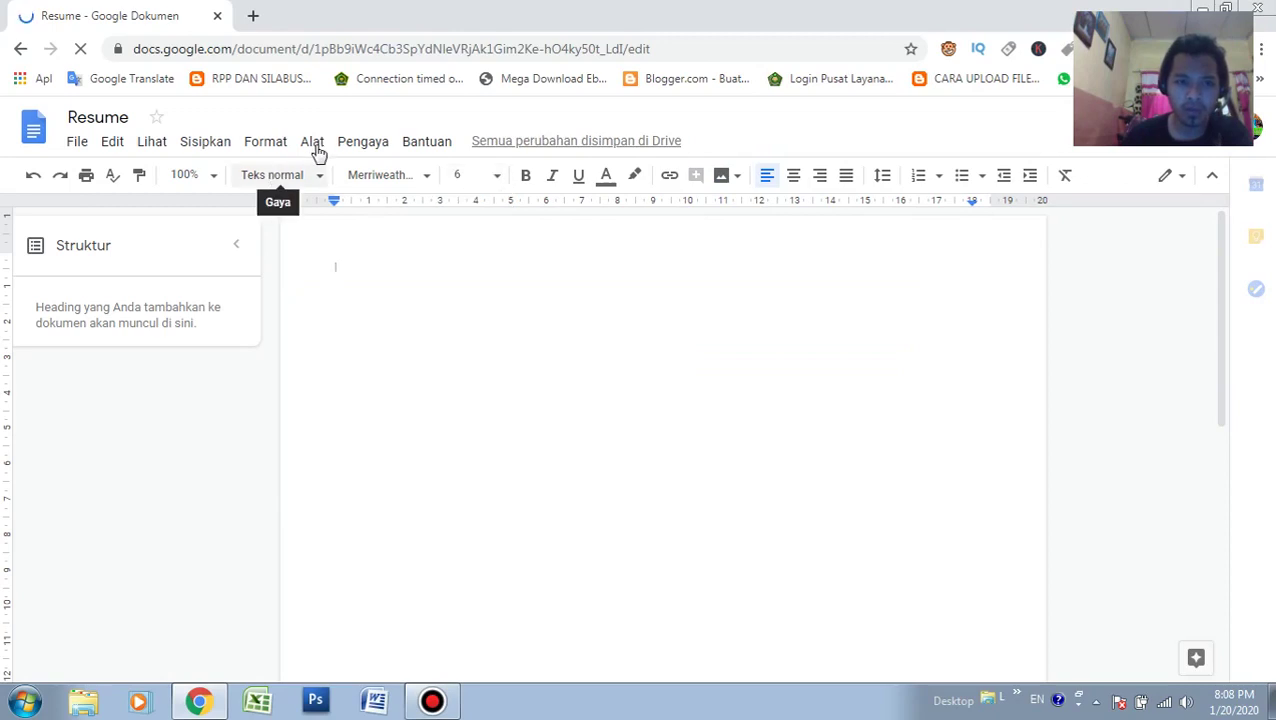
# Set the empty page's font size to 12 and return to the first line
pyautogui.click(502, 185)
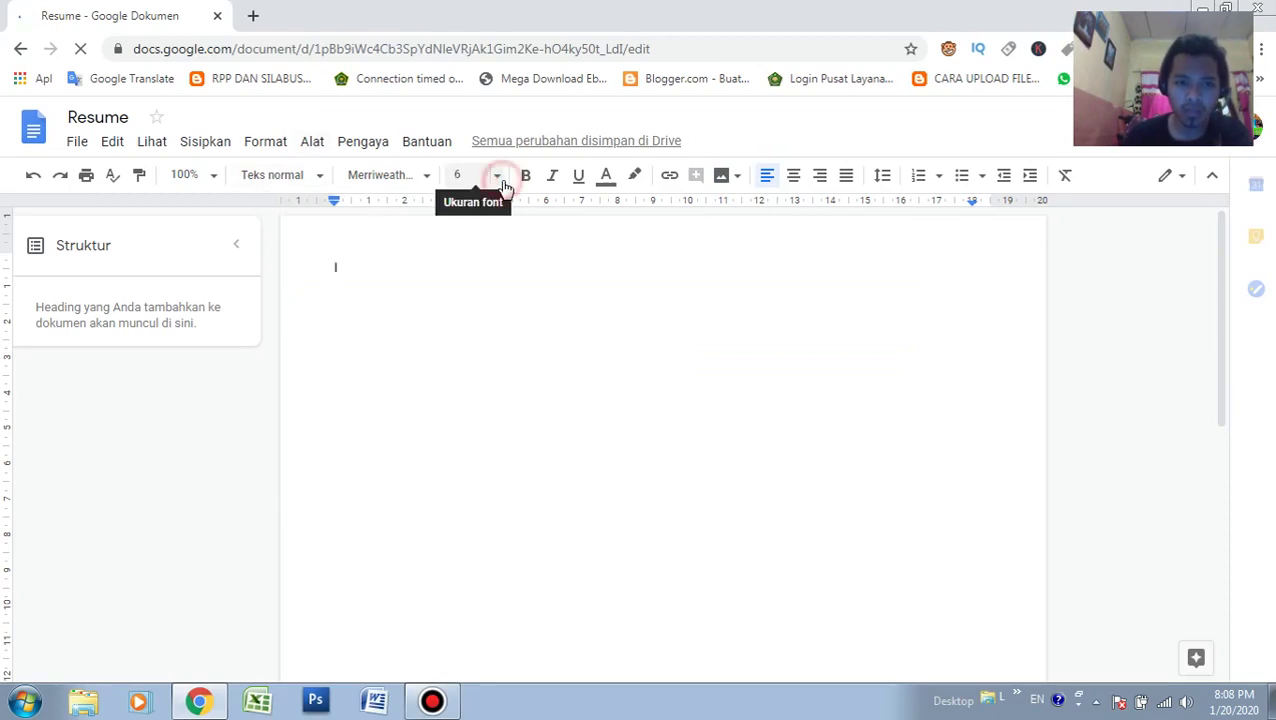
pyautogui.click(470, 332)
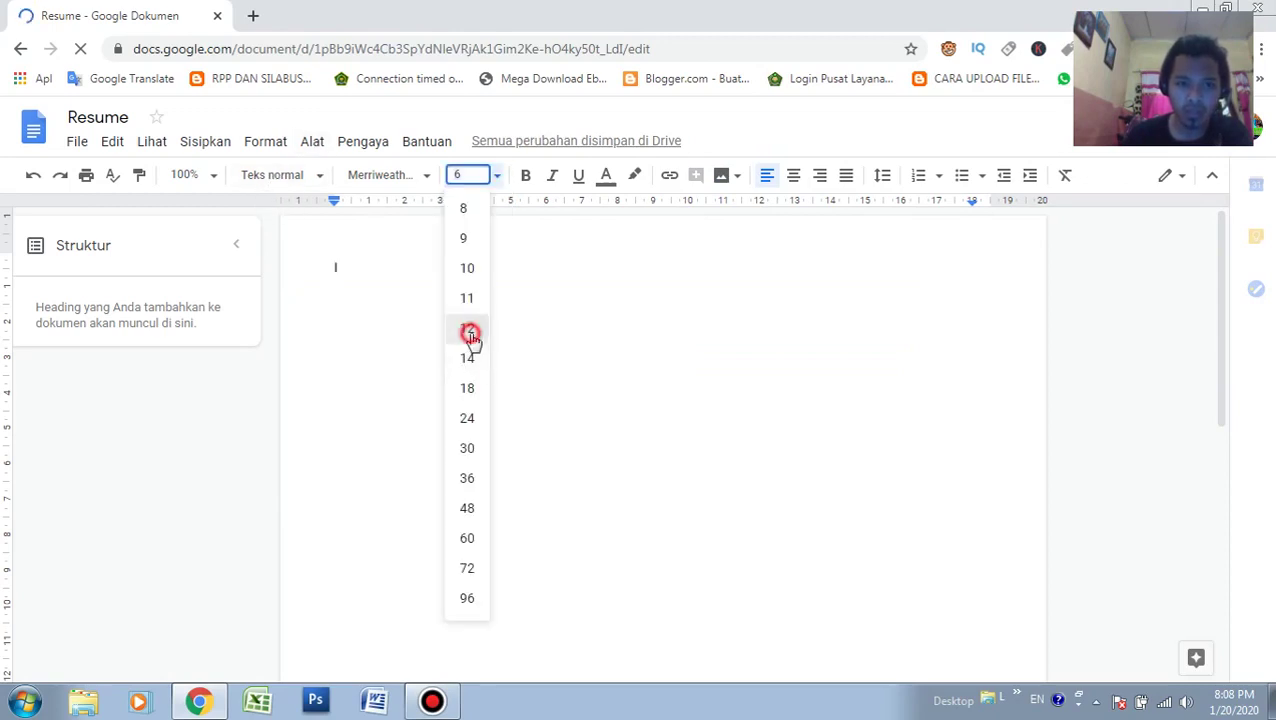
pyautogui.click(395, 271)
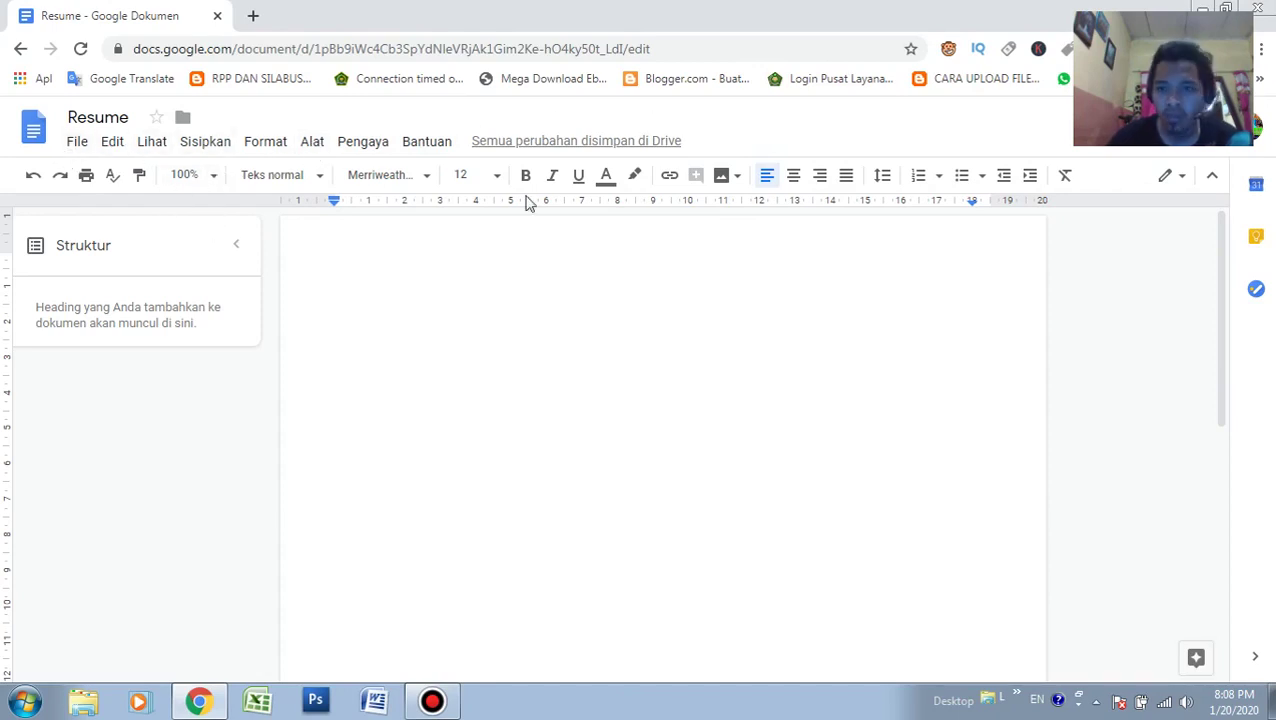
pyautogui.click(1261, 50)
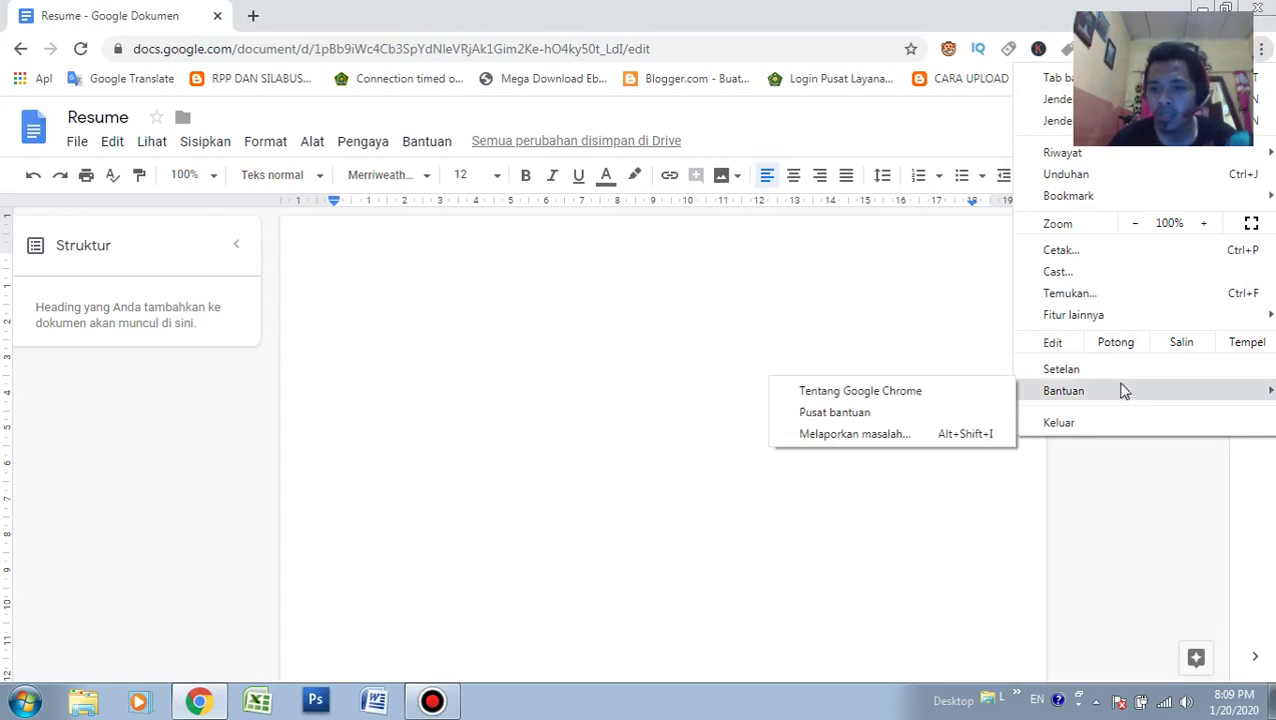
pyautogui.click(497, 281)
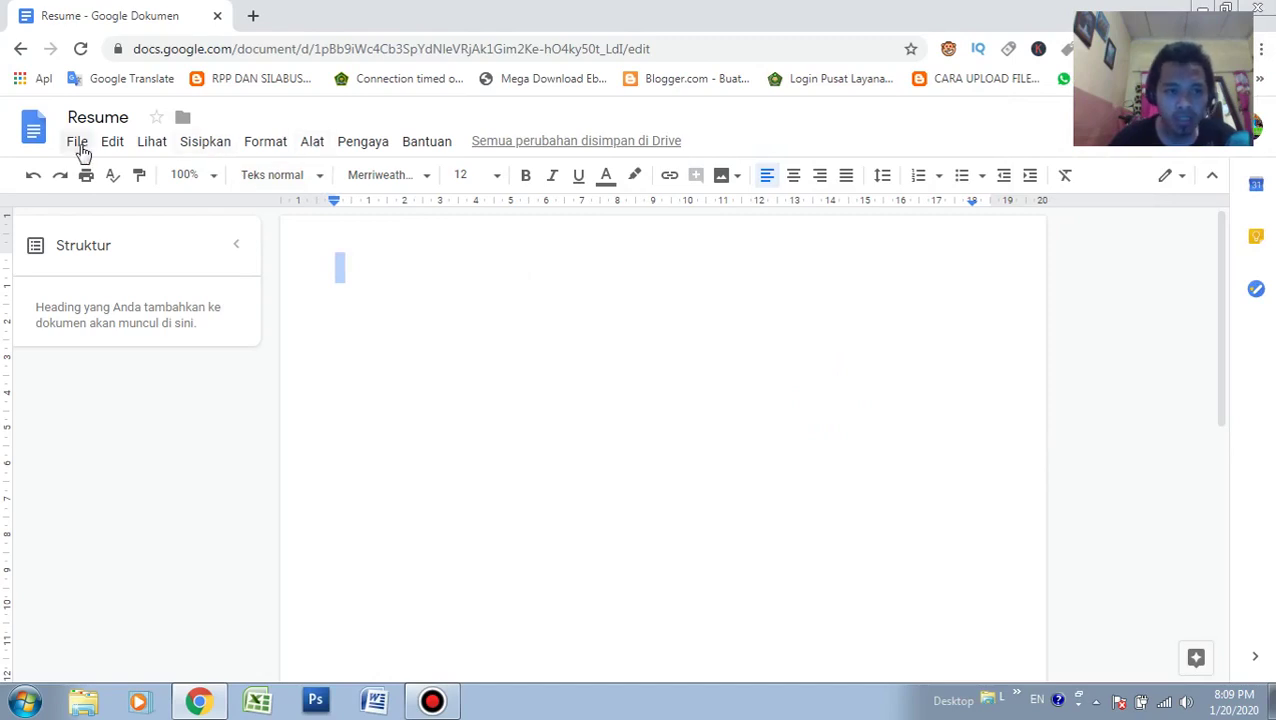
# Turn on voice typing from Alat > Dikte, keeping Bahasa Indonesia as the dictation language
pyautogui.click(310, 143)
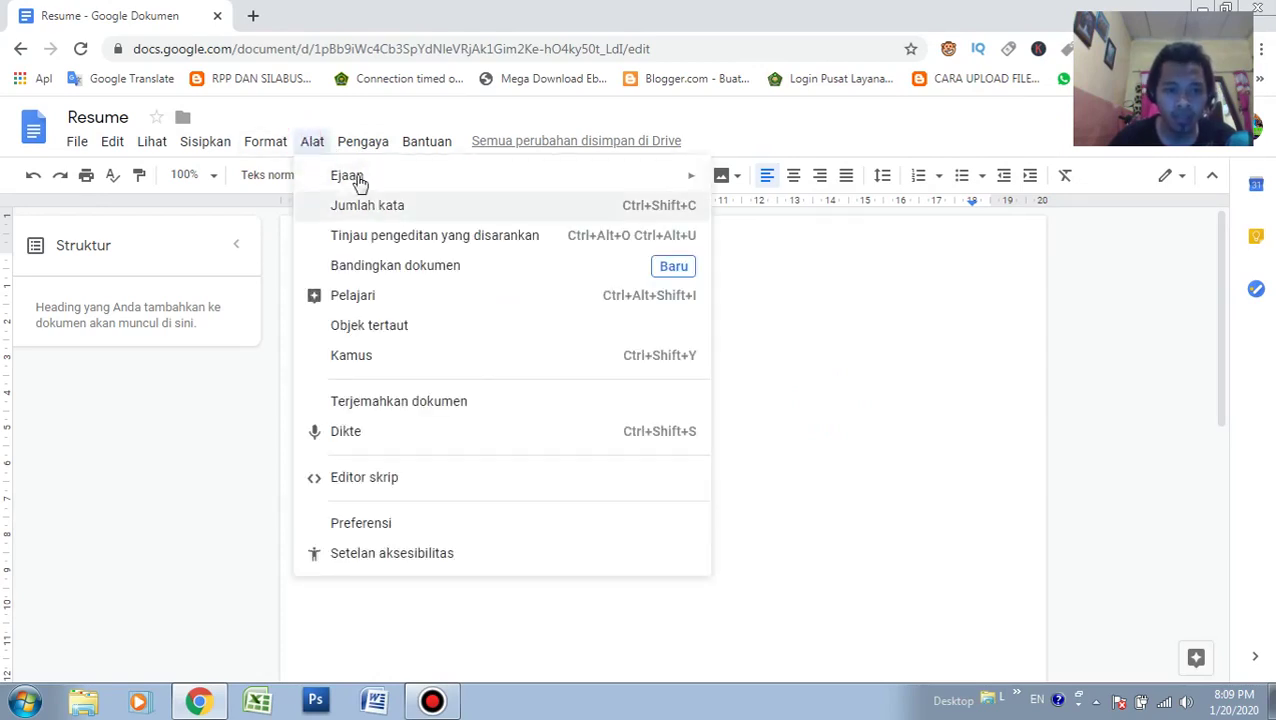
pyautogui.click(341, 437)
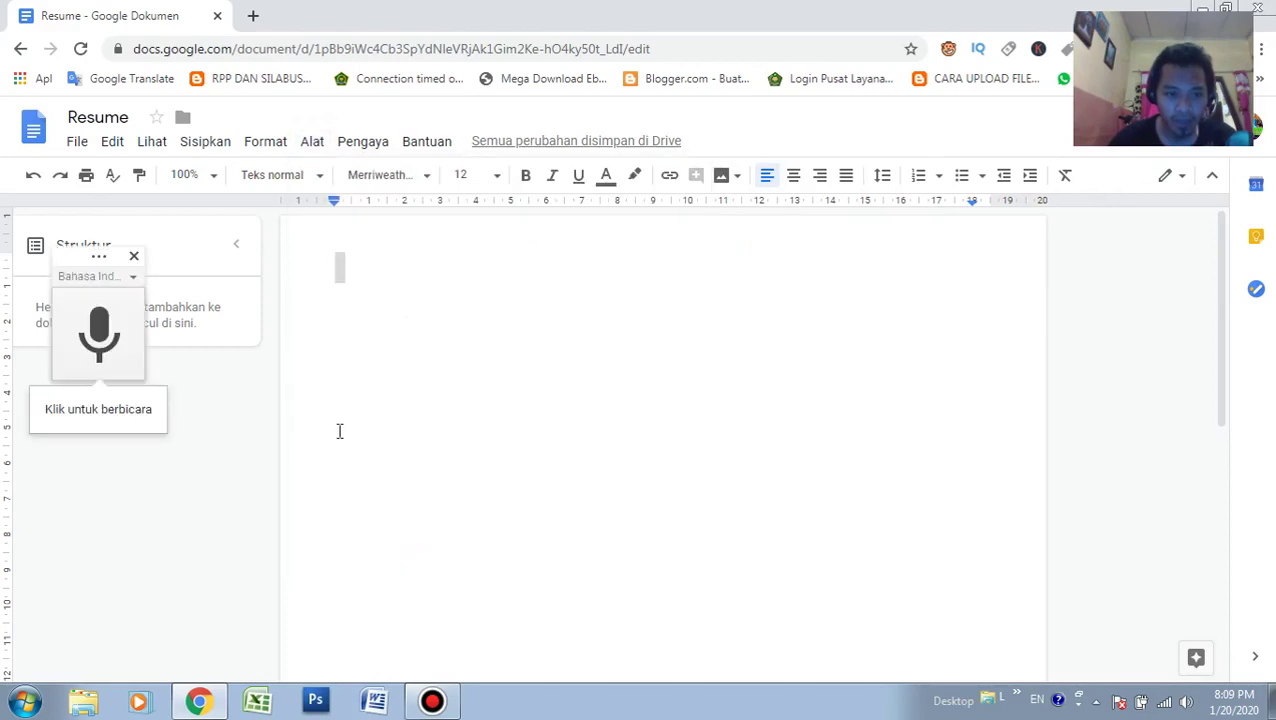
pyautogui.click(133, 276)
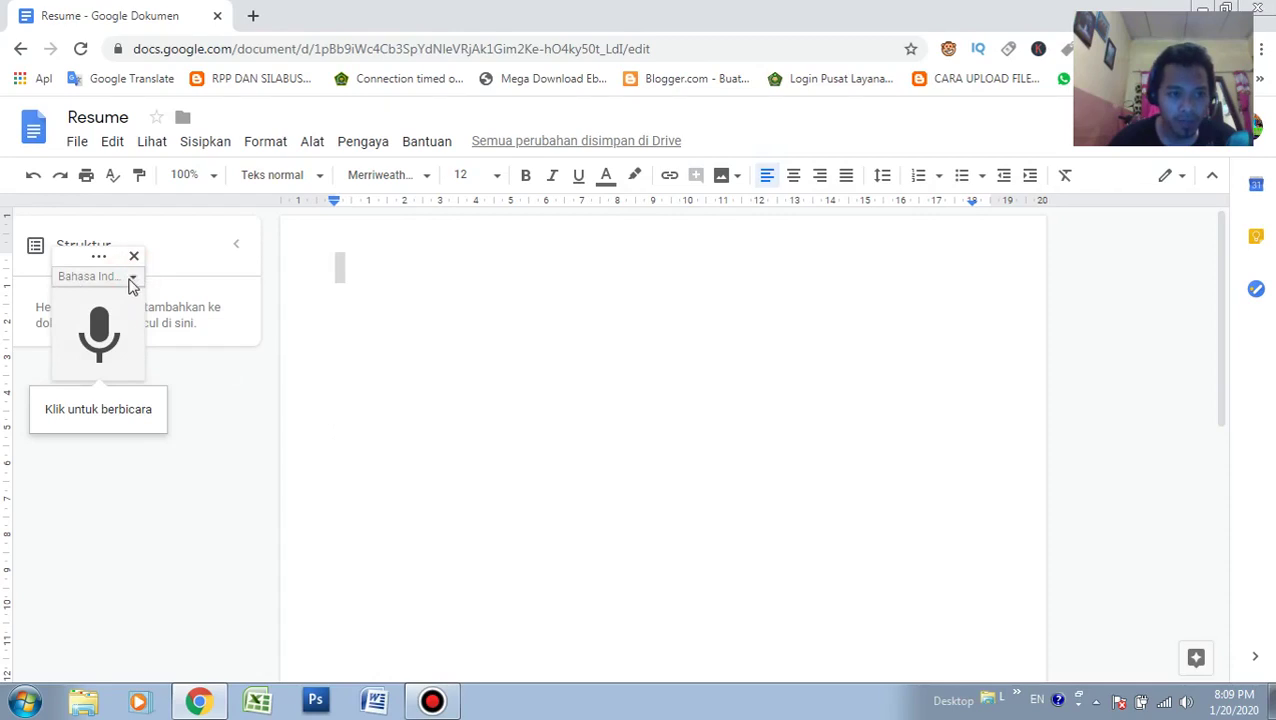
pyautogui.click(130, 281)
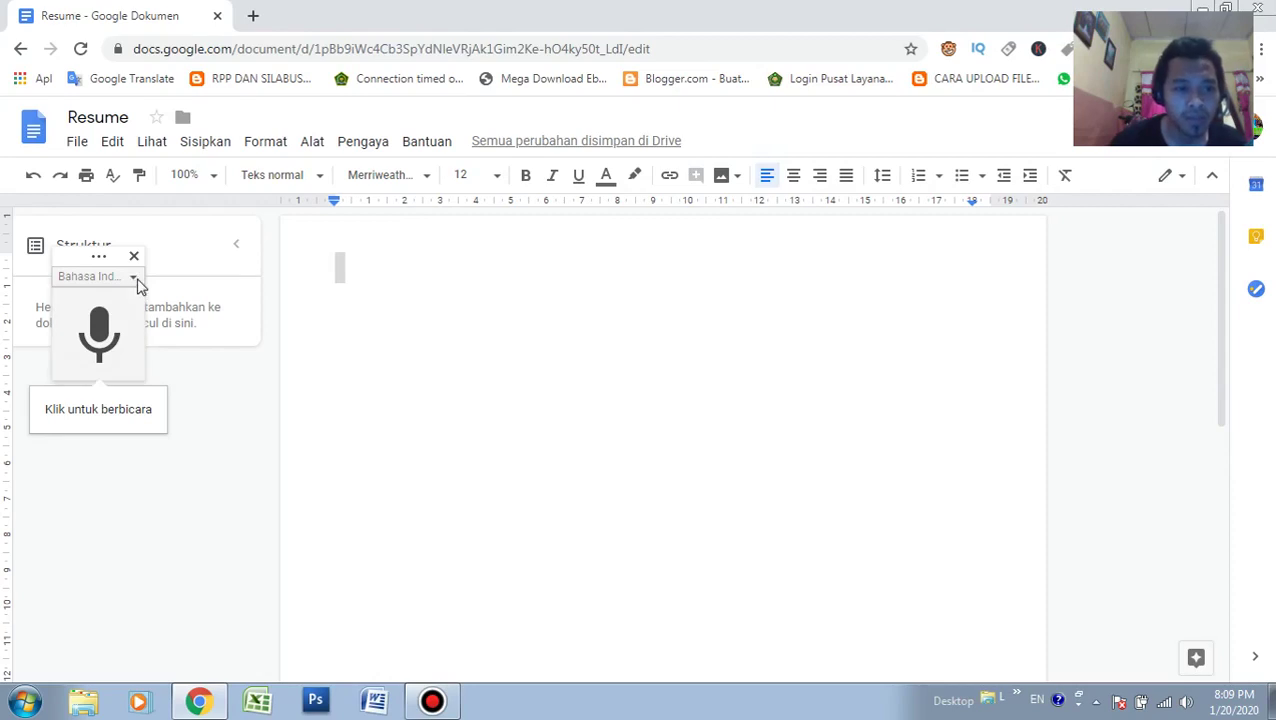
pyautogui.click(136, 280)
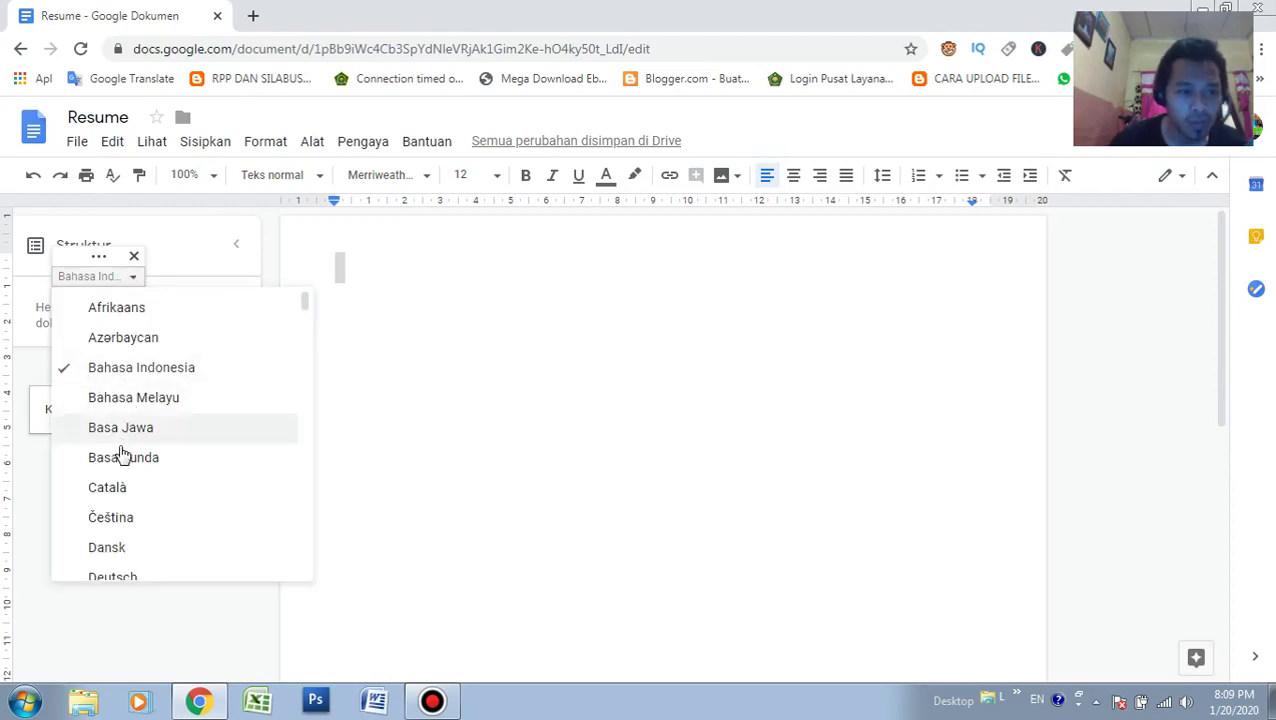
pyautogui.click(125, 370)
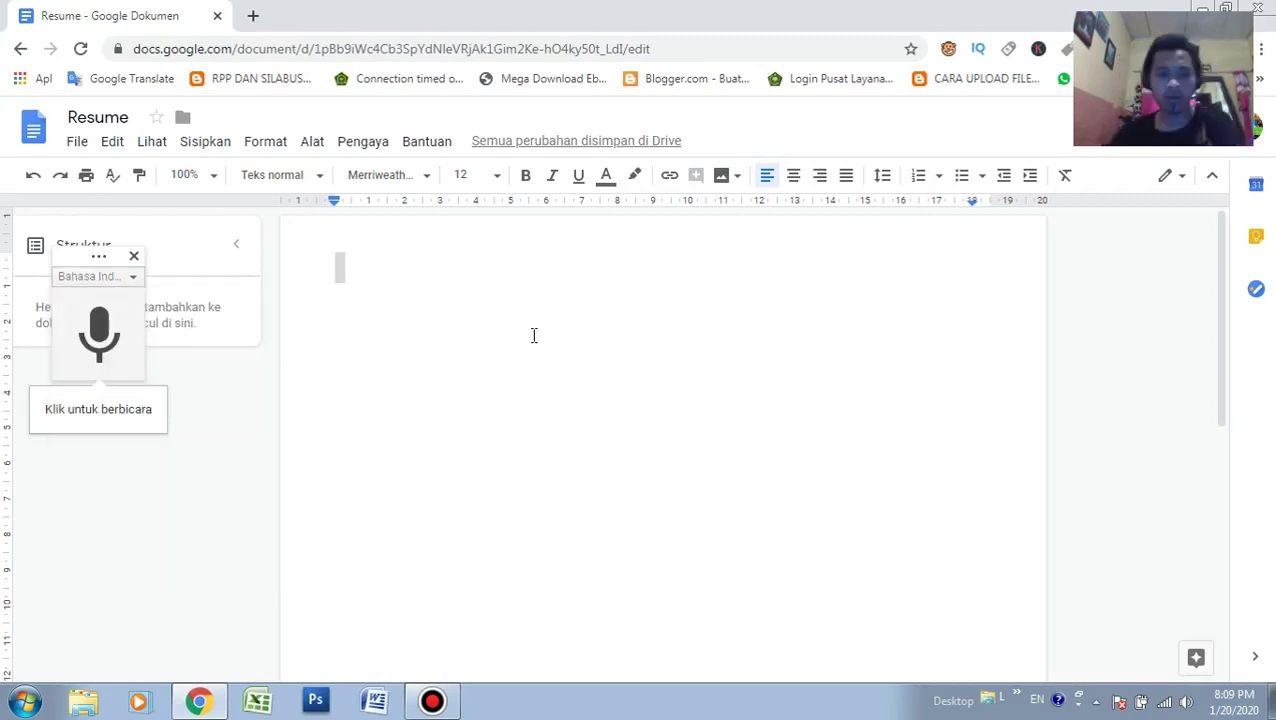
pyautogui.click(400, 296)
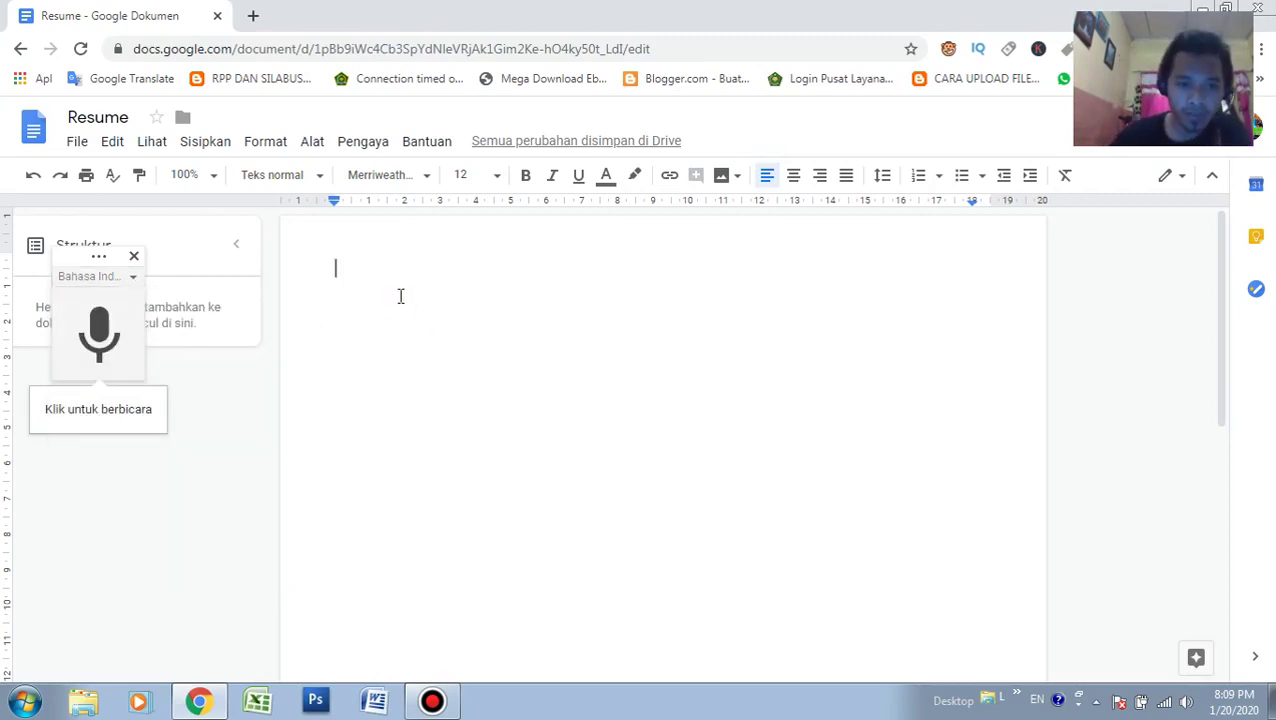
# Dictate the Indonesian paragraph opening 'Halo assalamualaikum warahmatullahi wabarakatuh', then minimize Chrome
pyautogui.click(99, 335)
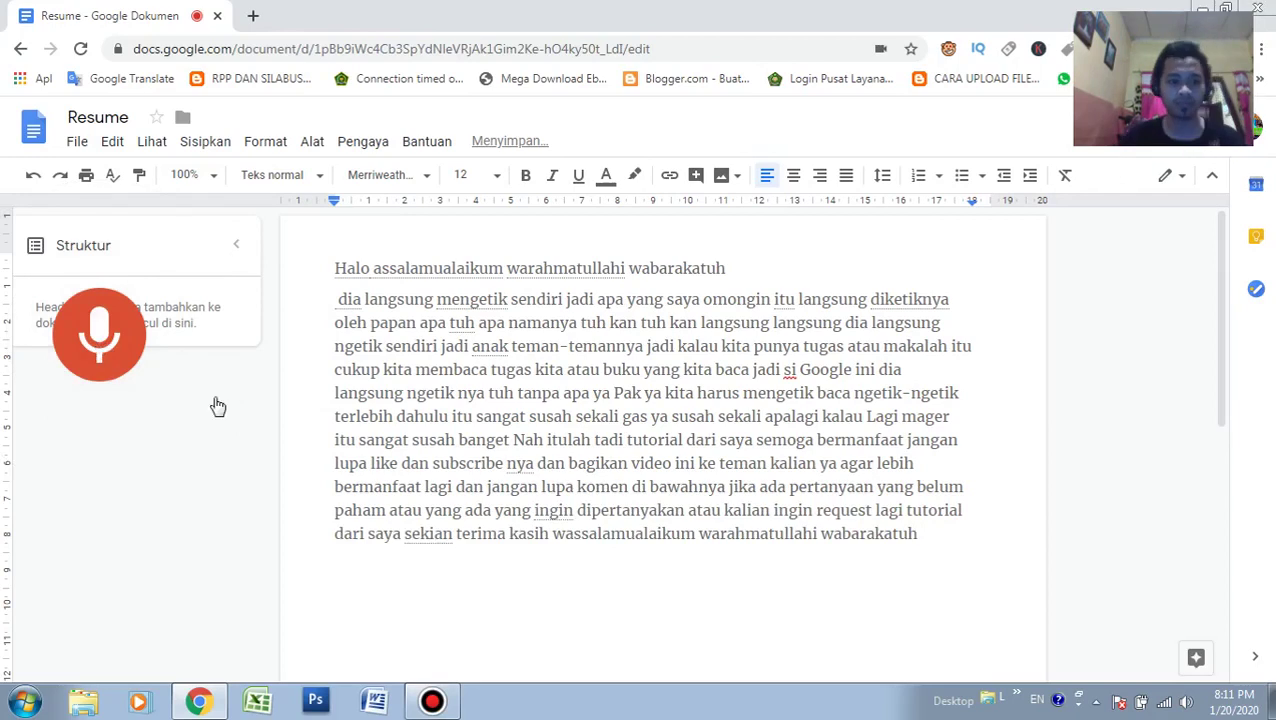
pyautogui.click(93, 345)
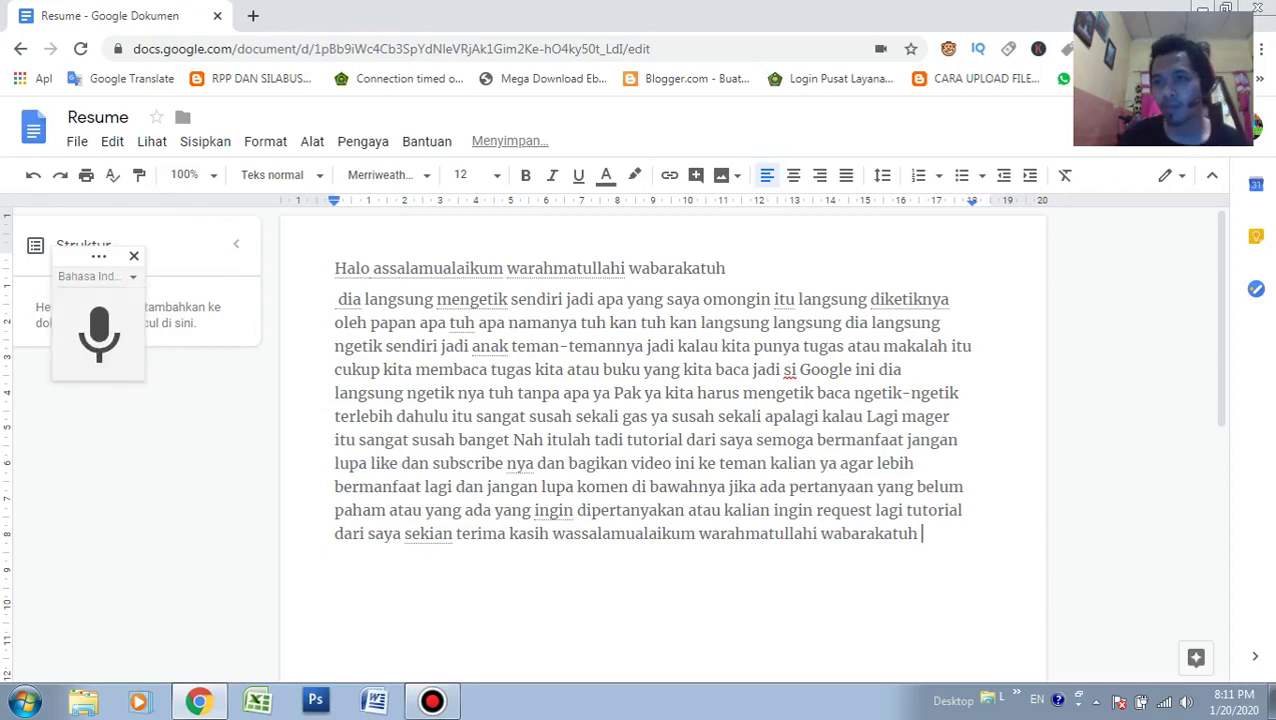
pyautogui.click(1200, 6)
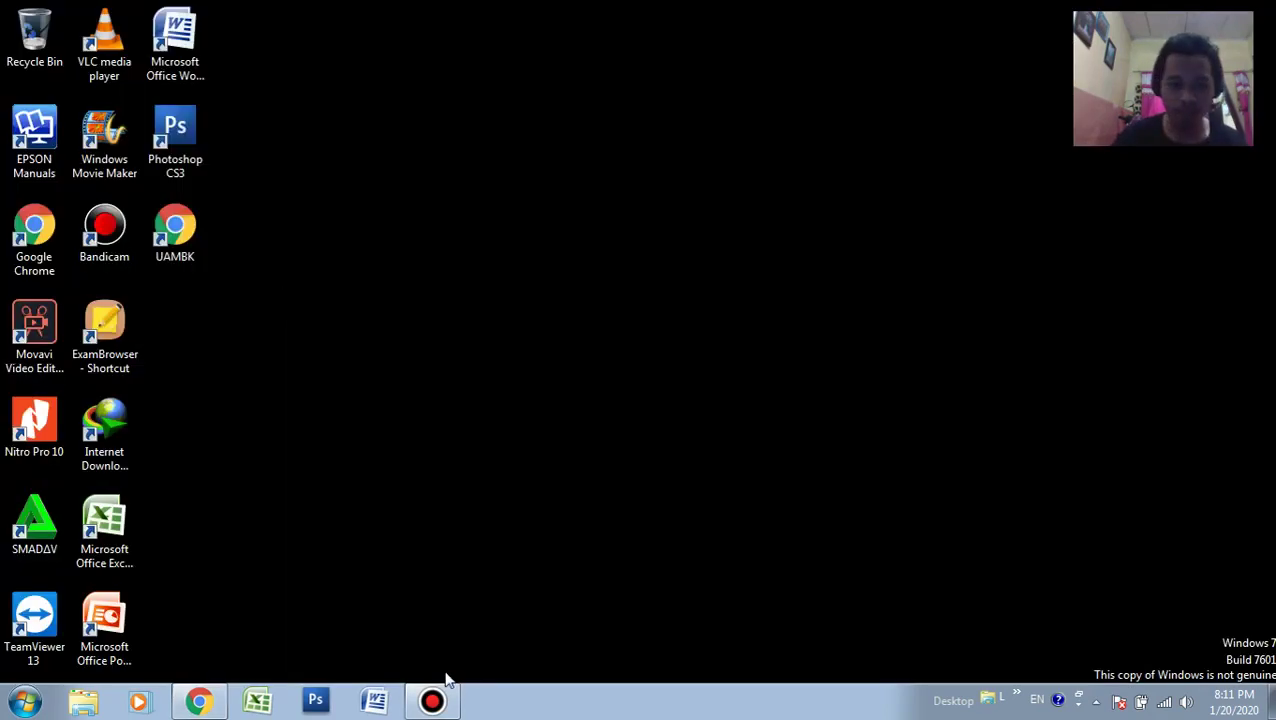